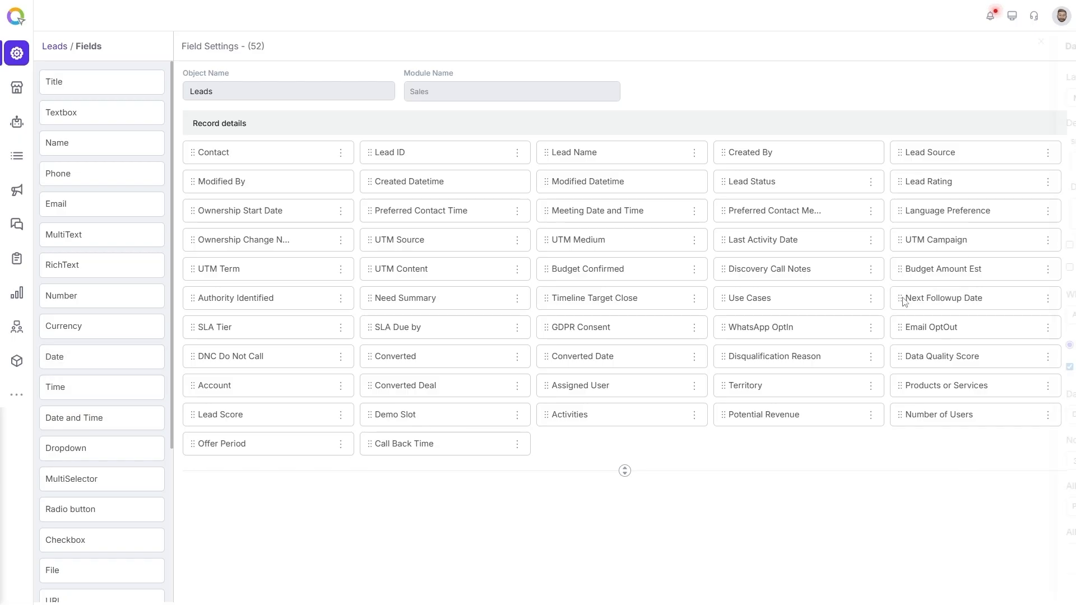
Examine the date type, format, day limit and allowed value settings of the Next Followup Date and Offer Period fields
click(904, 302)
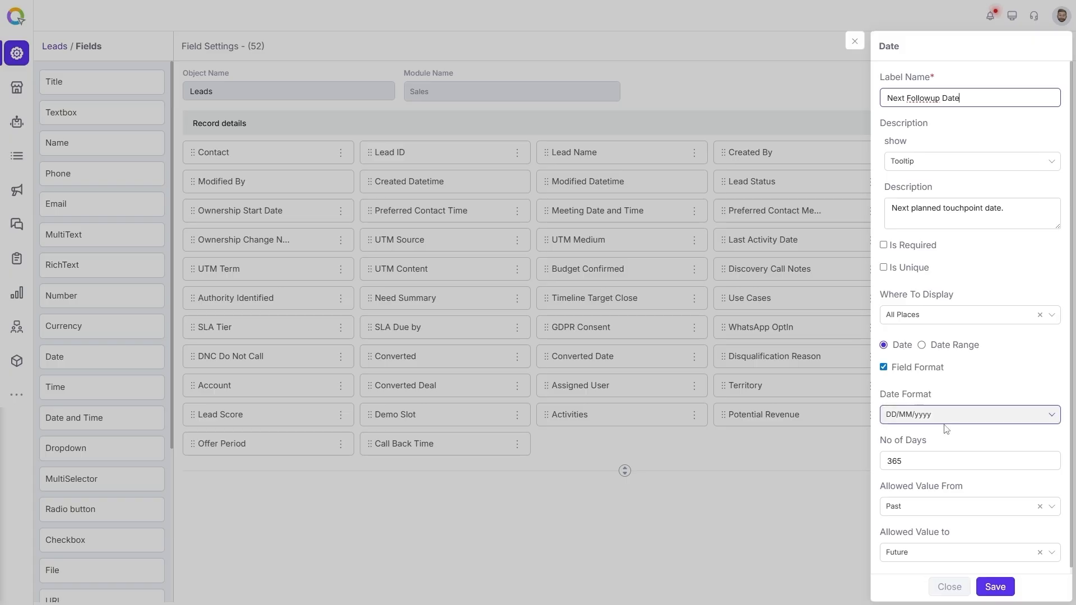
scroll(973, 471, down, 1)
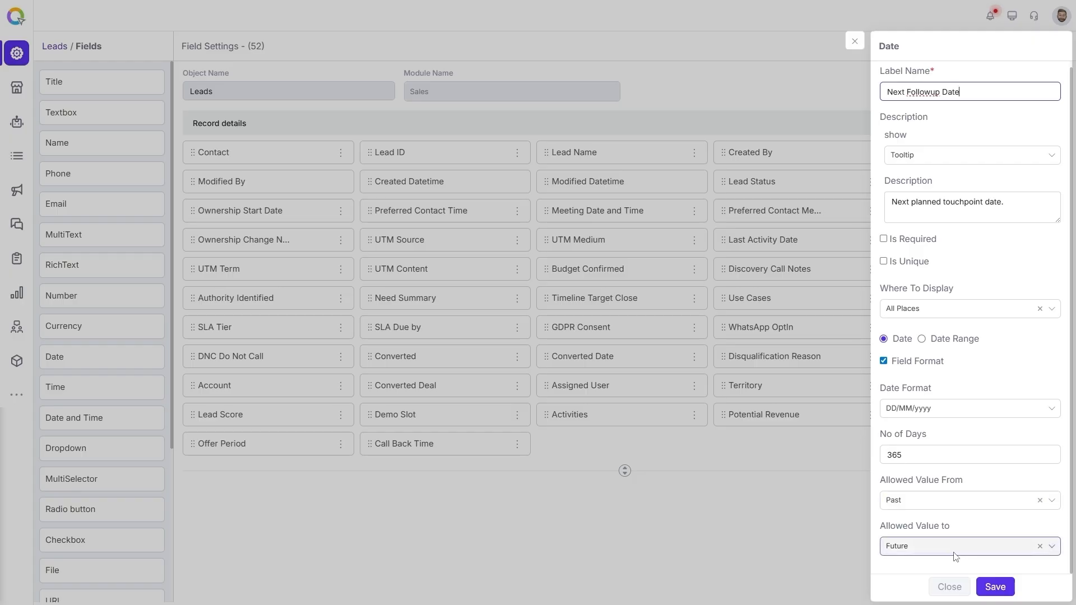
click(855, 41)
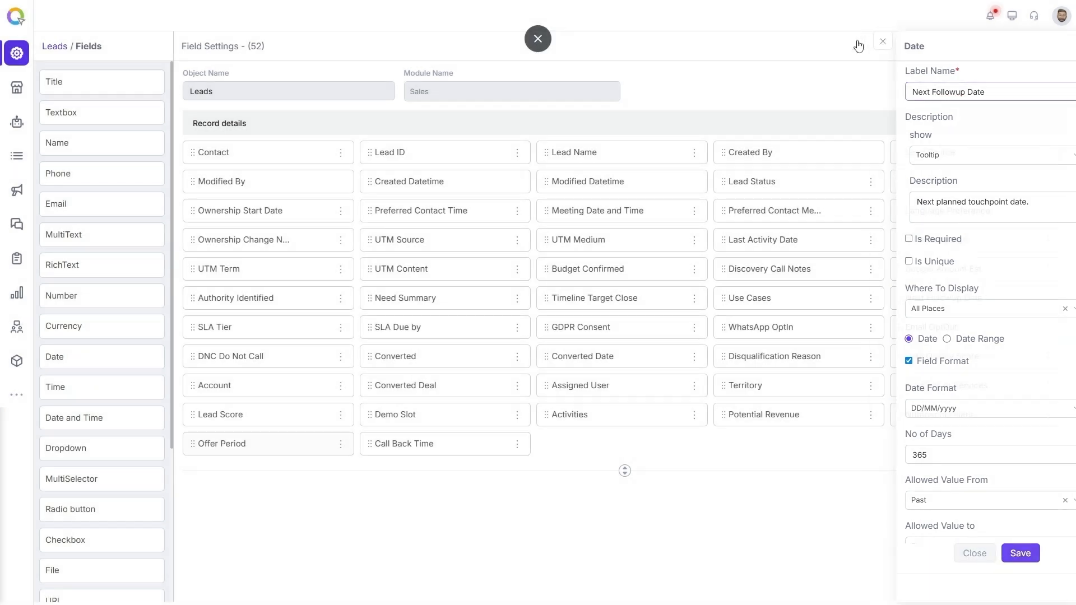
click(200, 446)
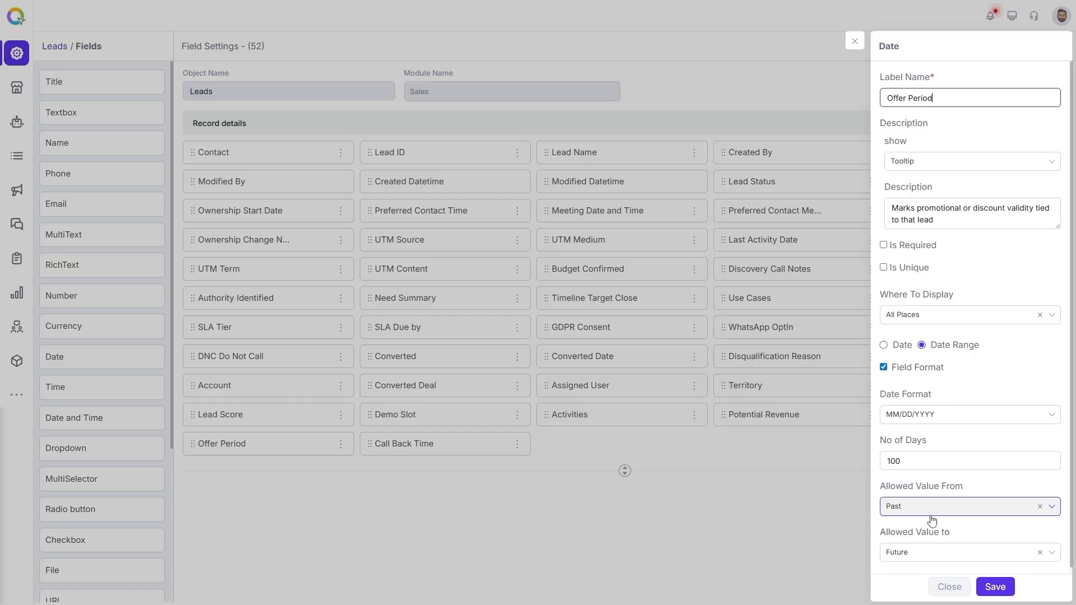
scroll(988, 552, down, 1)
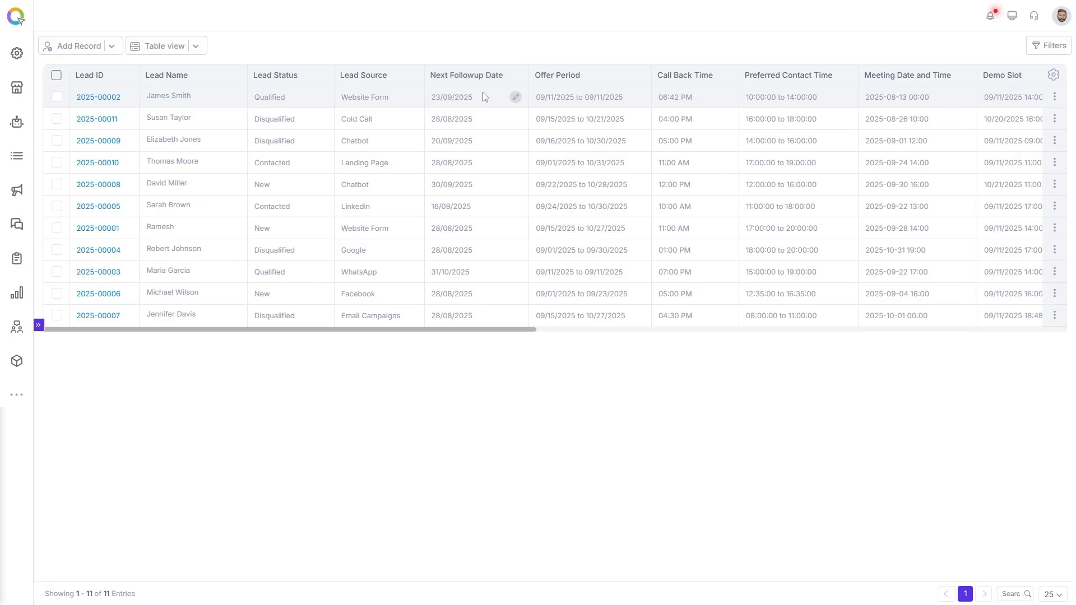
In the leads table, set the first lead's Next Followup Date to 12/09/2025 and its Offer Period to 09/15/2025 to 09/26/2025
click(515, 97)
click(687, 196)
click(637, 97)
click(356, 194)
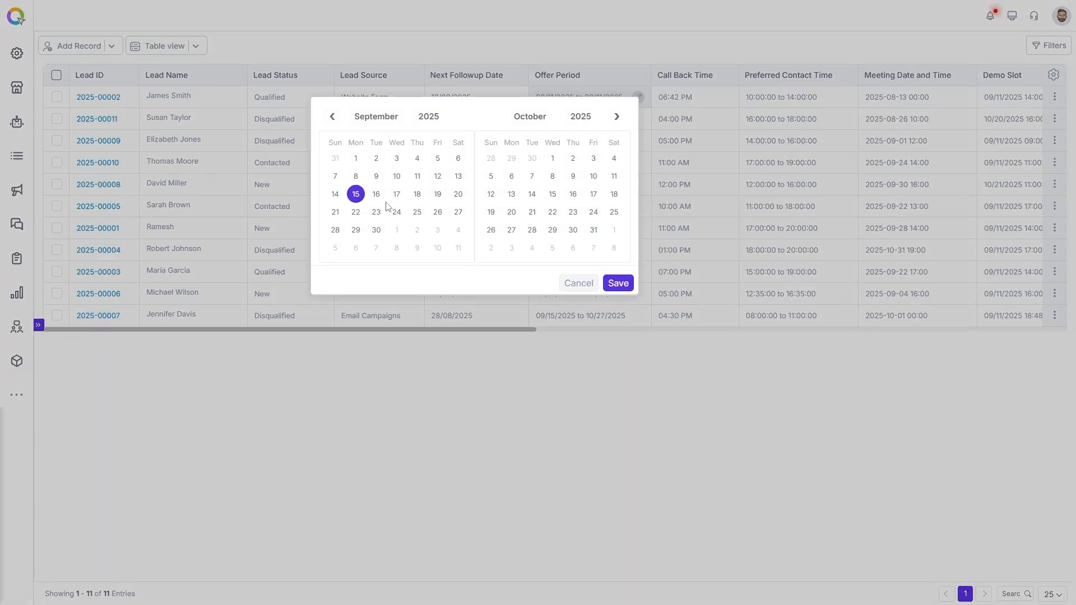
click(437, 212)
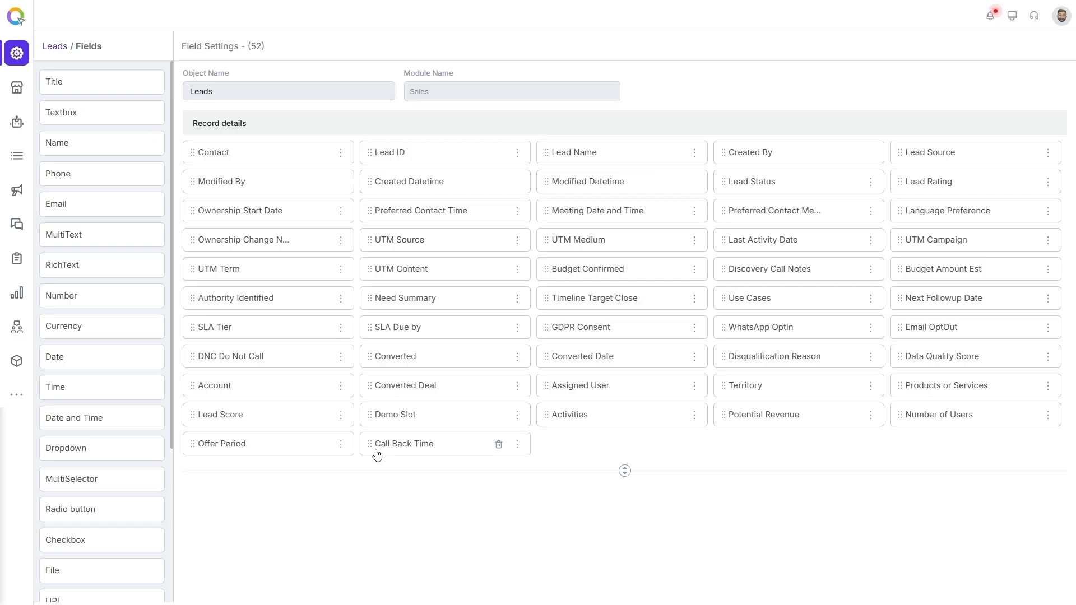
Examine the settings of the Call Back Time and Preferred Contact Time fields, including the time format options, keeping 12 Hr for Call Back Time
click(377, 453)
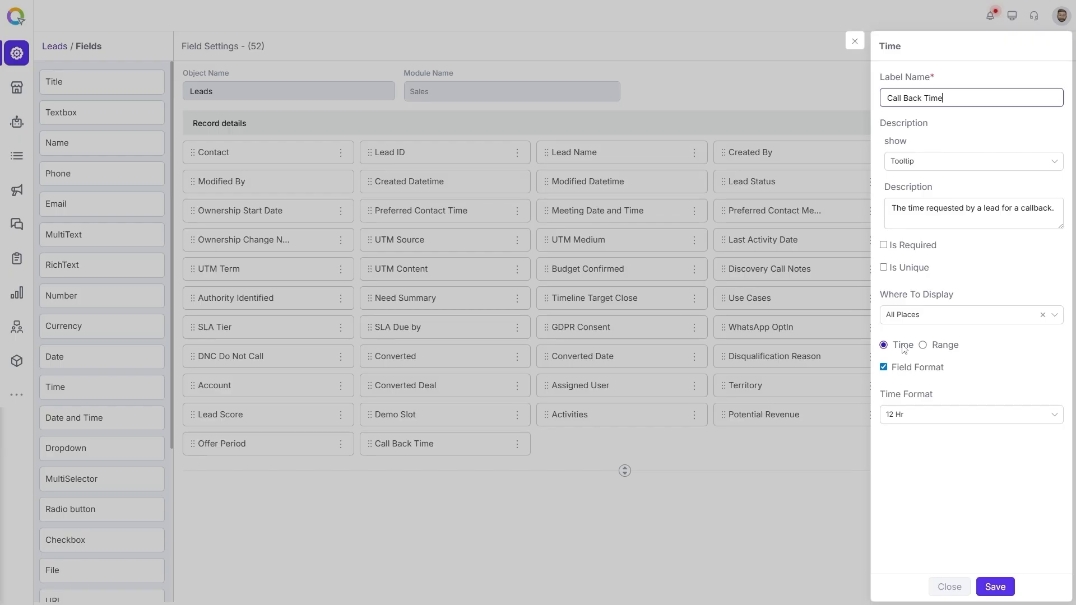
click(936, 417)
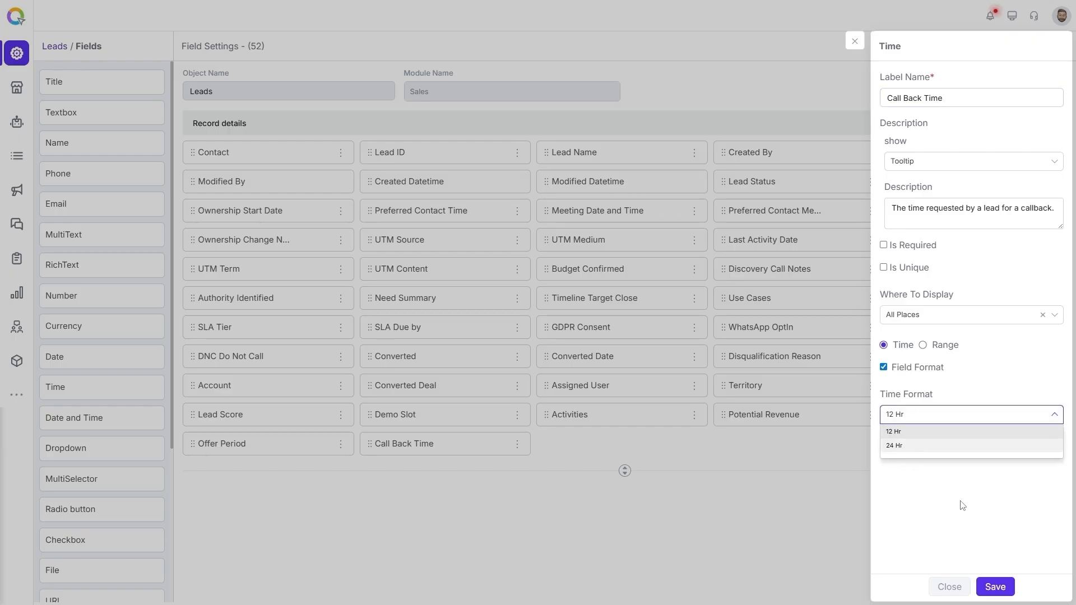
click(916, 432)
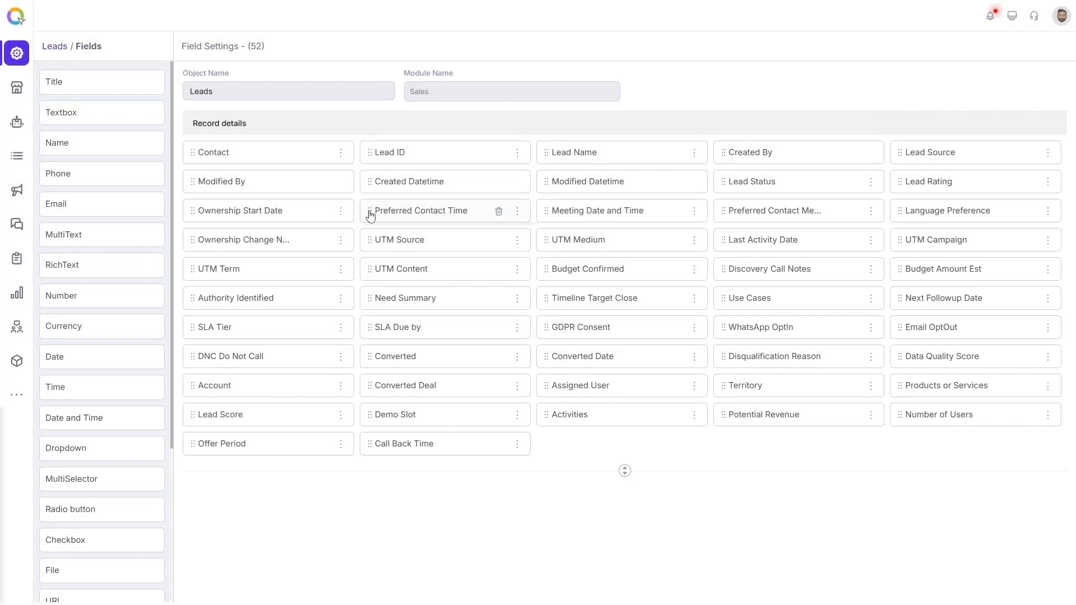
click(370, 216)
click(953, 348)
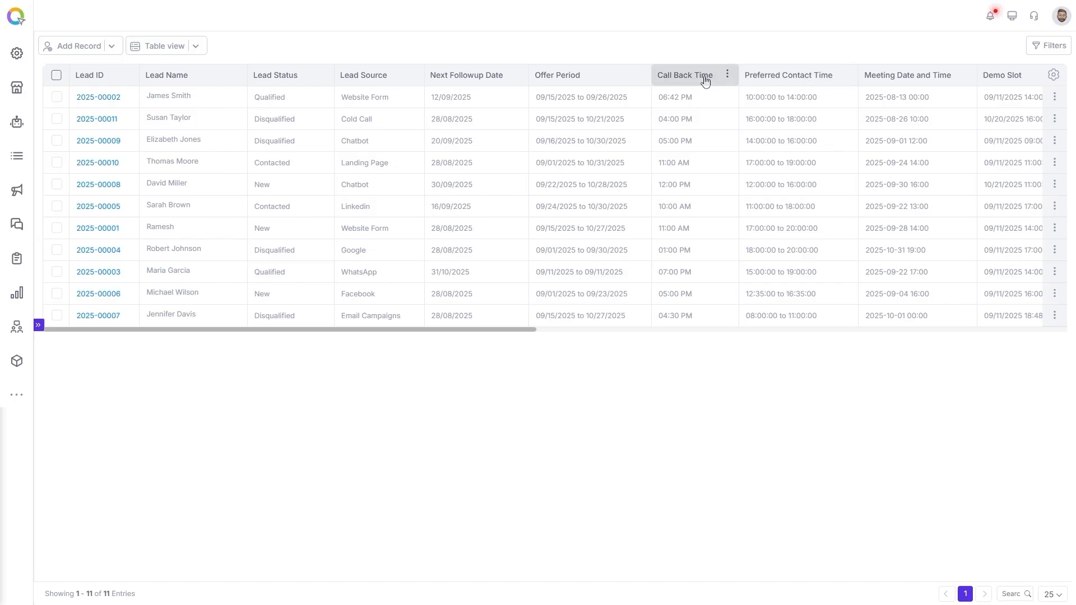
Set the first lead's Call Back Time to 06:30 PM in the leads table and save it
click(725, 97)
click(762, 155)
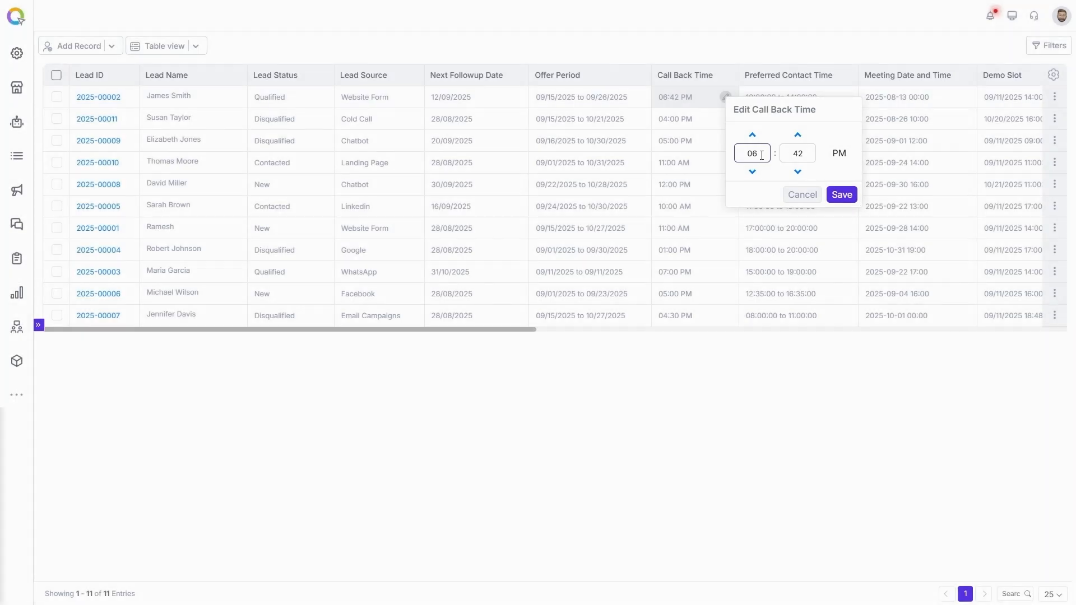
click(842, 195)
Set the start of the first lead's Preferred Contact Time range to 10:30 AM and save it
click(845, 97)
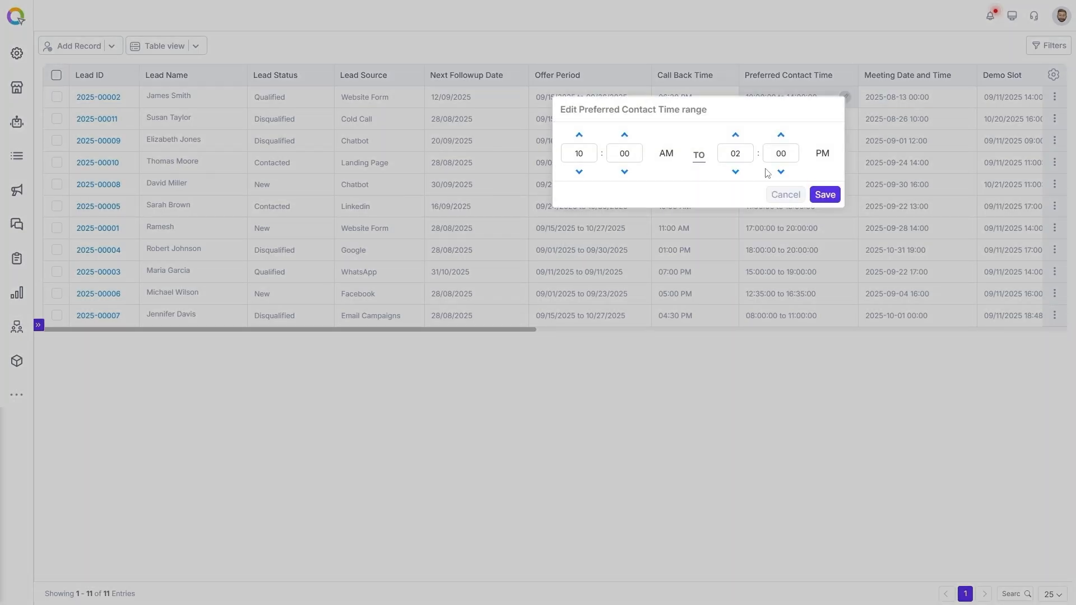
click(624, 153)
double_click(634, 151)
text(30)
click(823, 194)
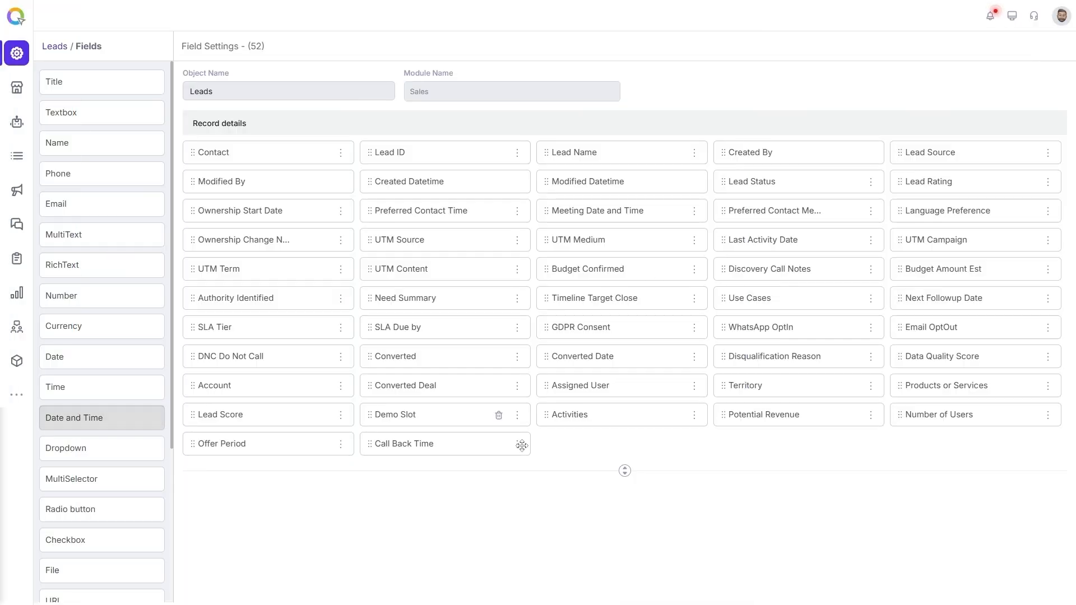
Examine the date and time format, day limit and allowed value settings of the Meeting Date and Time and Demo Slot fields
click(548, 215)
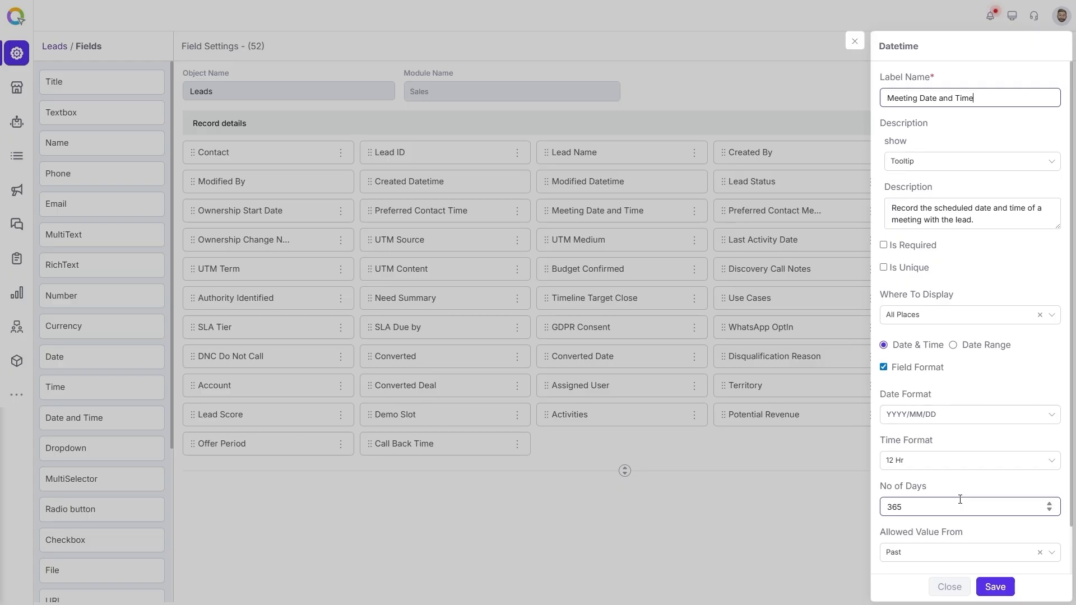
scroll(960, 499, down, 1)
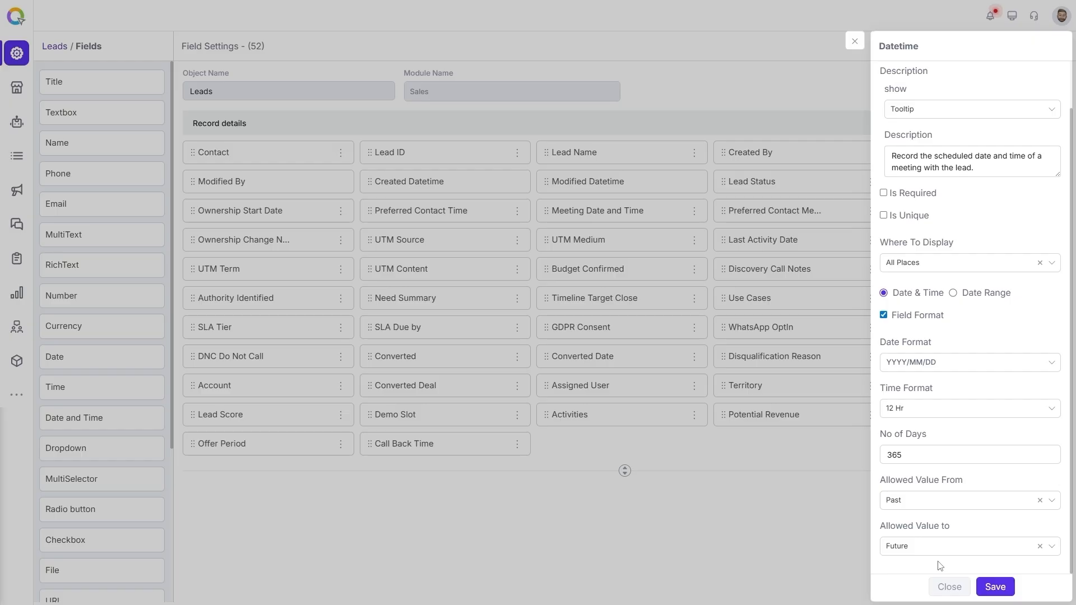
click(950, 587)
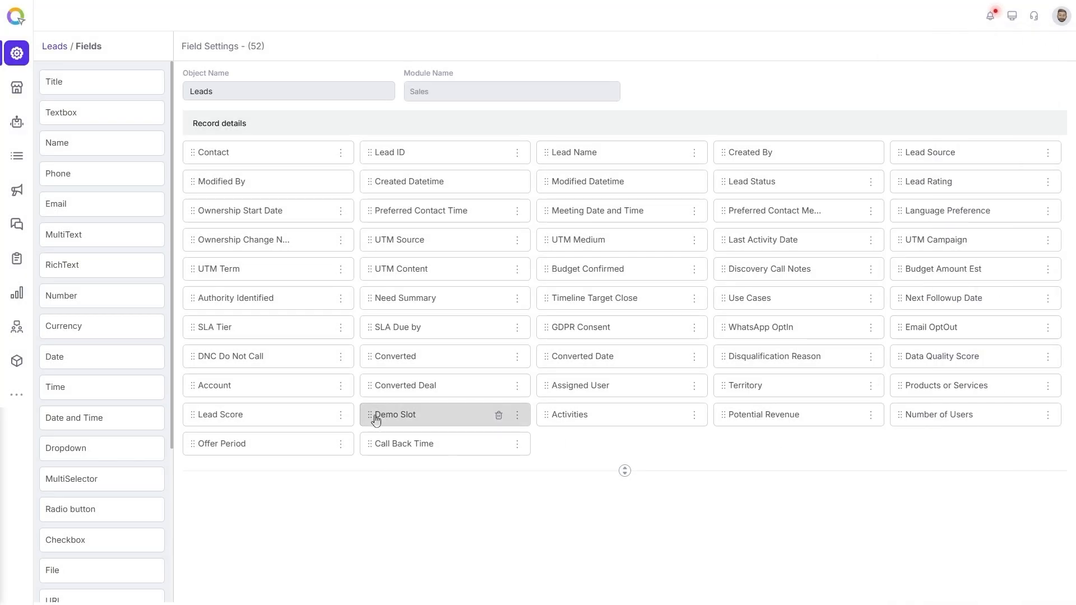
click(375, 417)
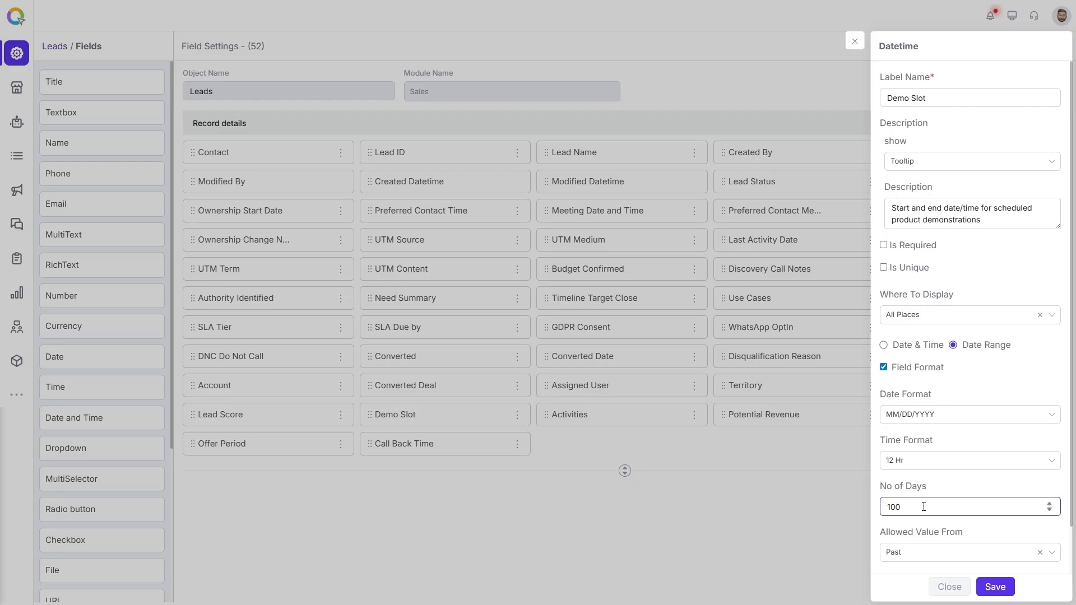
scroll(924, 506, down, 1)
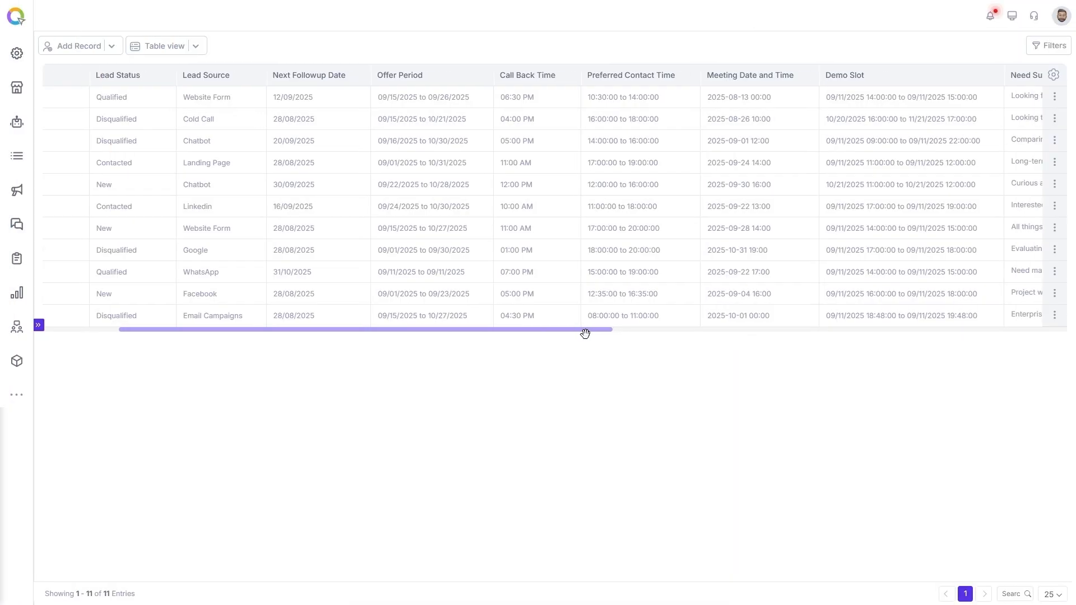
In the leads table, set the first lead's Meeting Date and Time to August 14, 2025, 12:00 PM and save it
drag(583, 331, 590, 334)
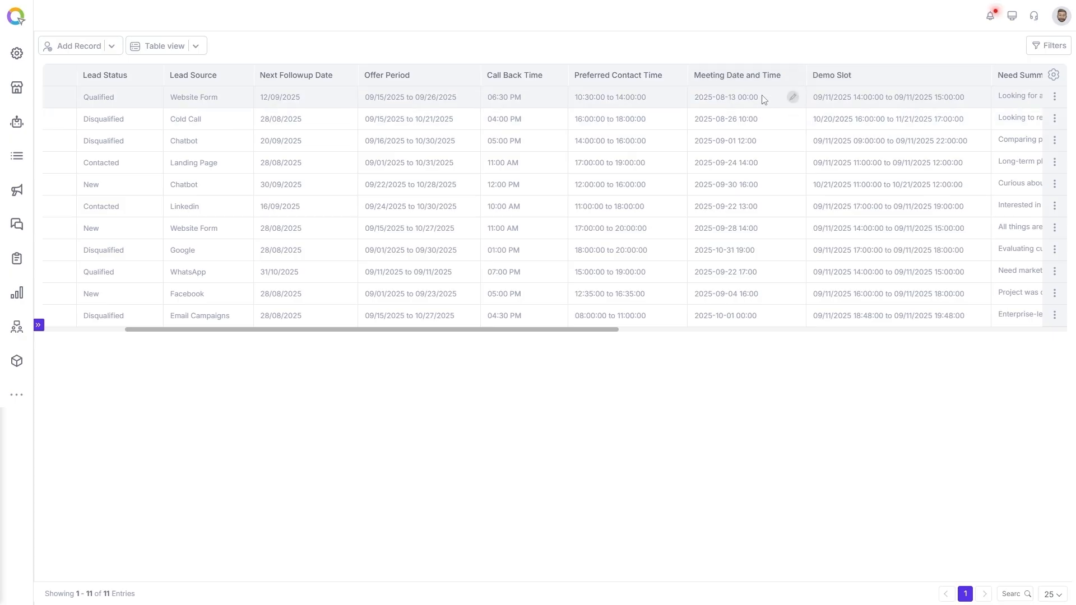
click(792, 99)
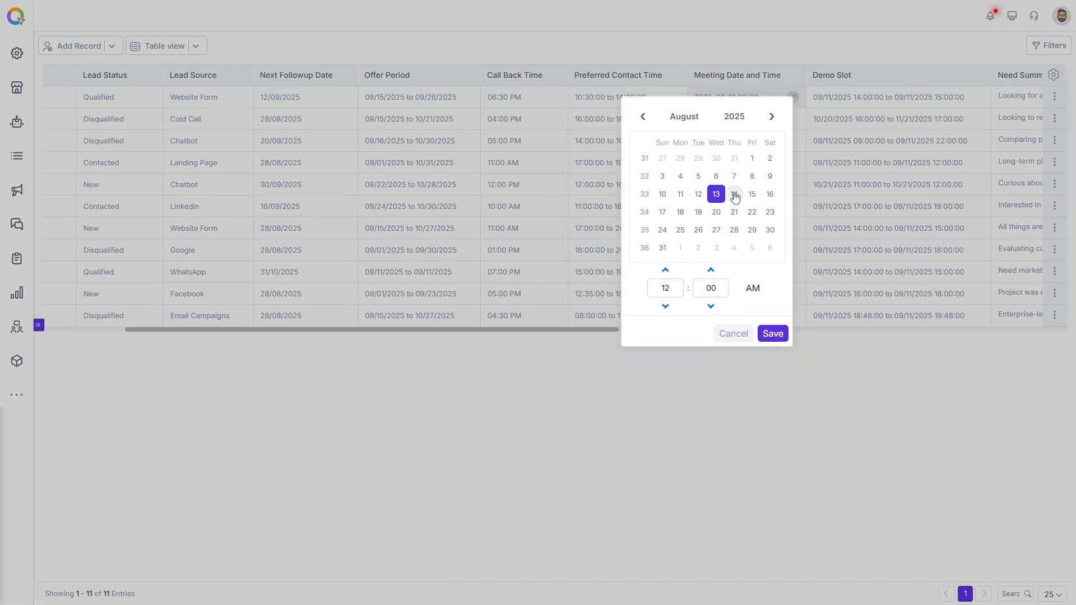
click(753, 288)
click(772, 333)
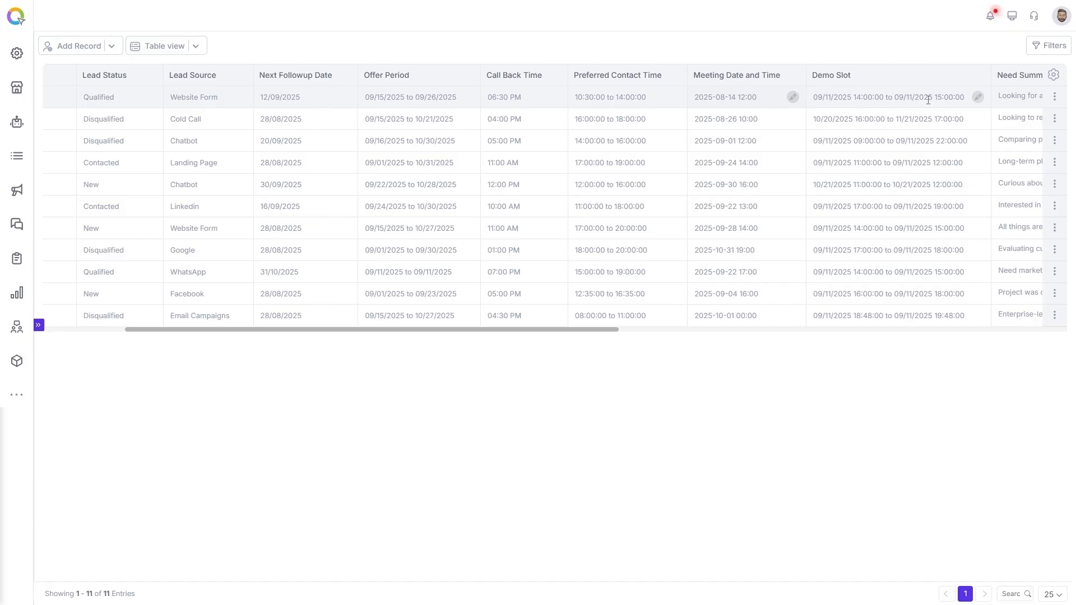
Set the first lead's Demo Slot dates to September 17 through September 24, 2025 and save the range
click(978, 99)
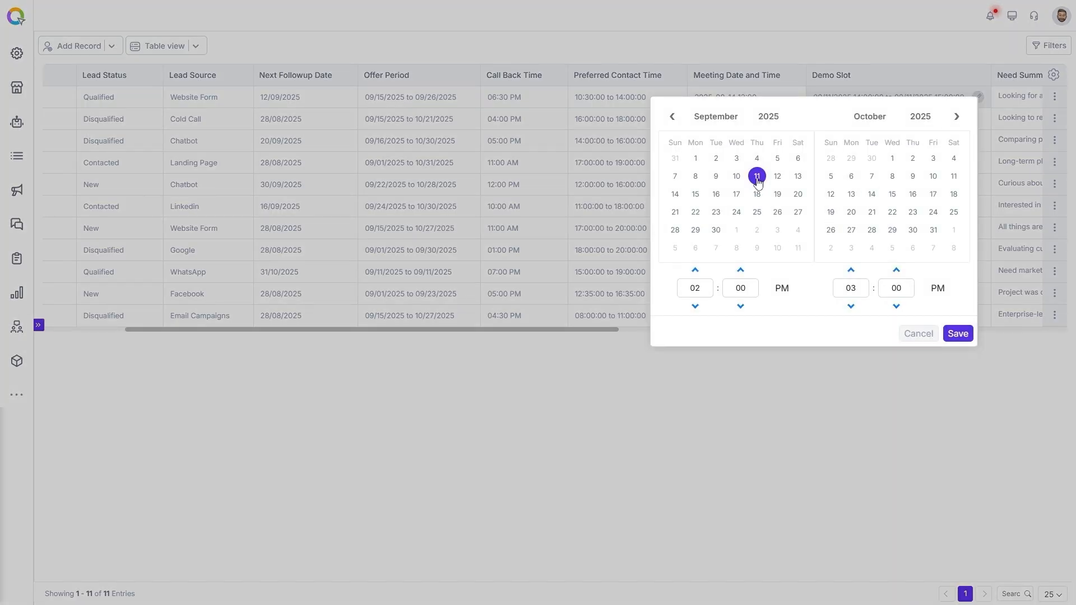
click(736, 194)
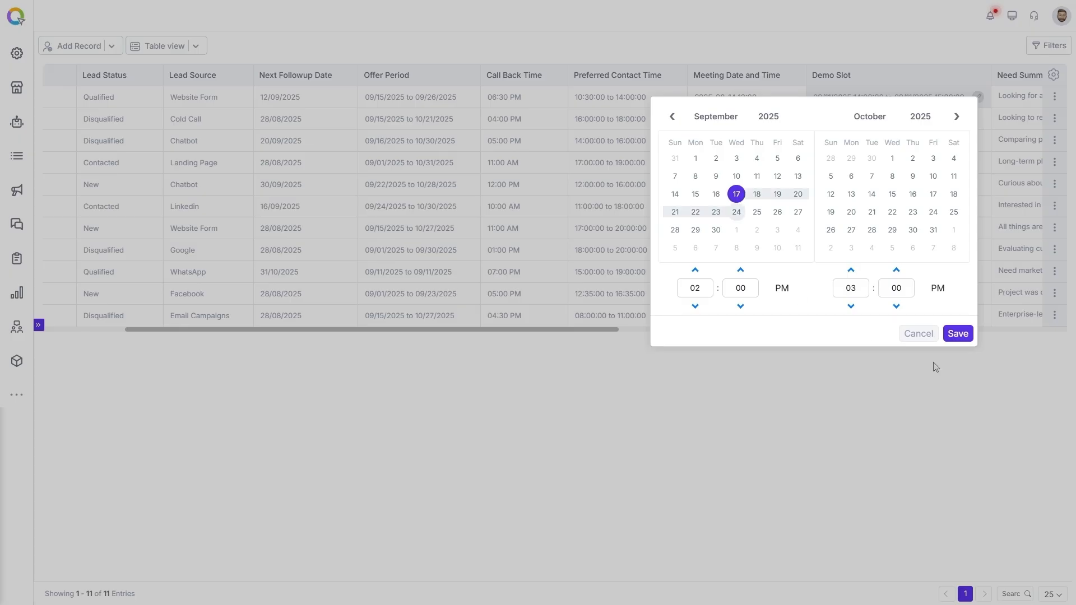
click(957, 334)
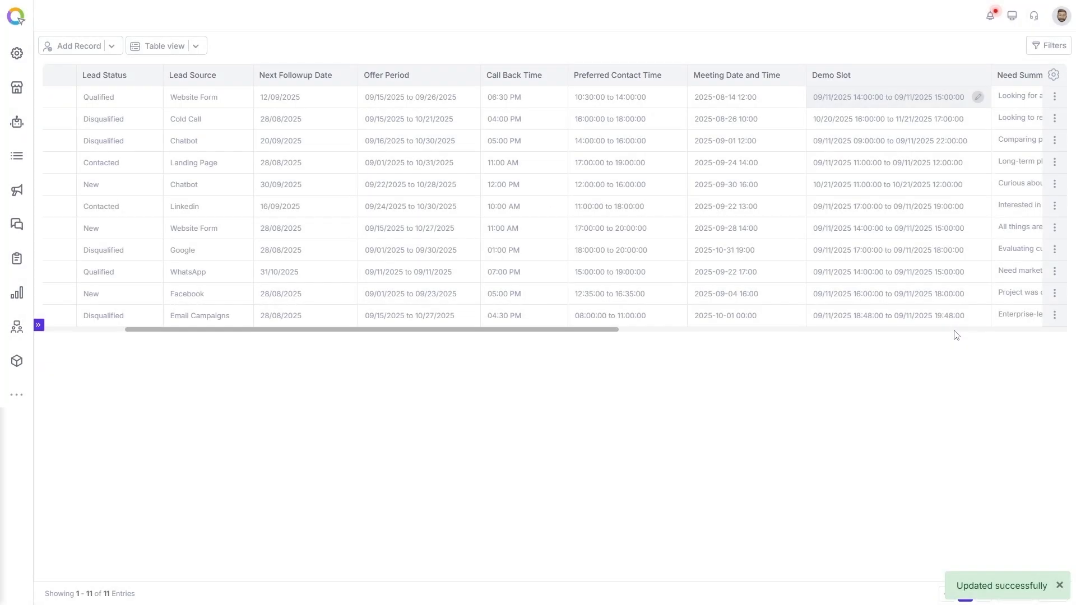